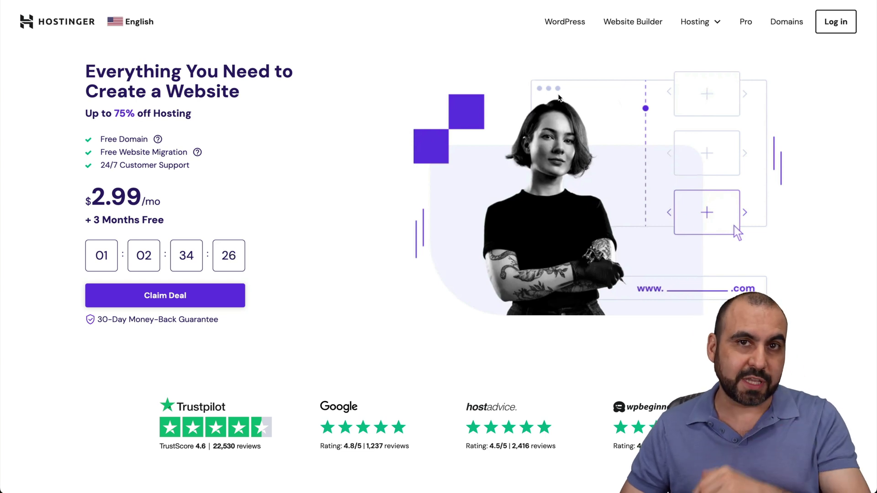
- Go to the VPS Hosting plans and add KVM 2 to the cart
click(698, 23)
click(663, 123)
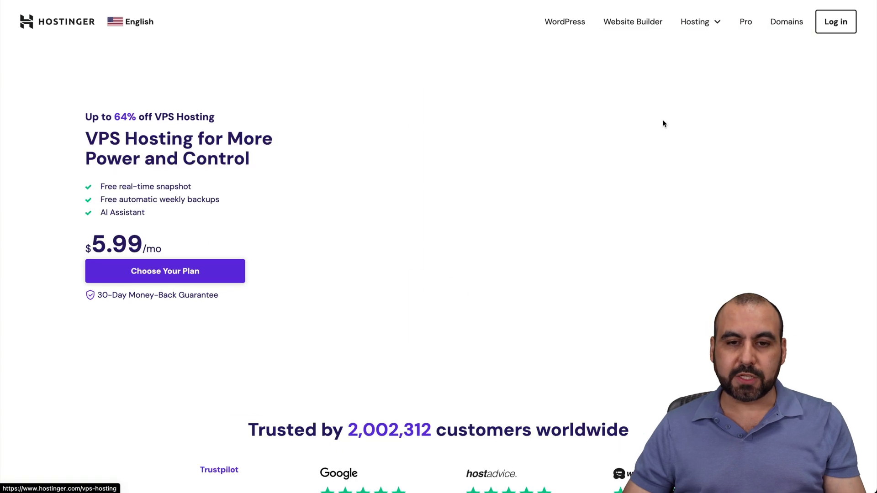
scroll(512, 245, down, 10)
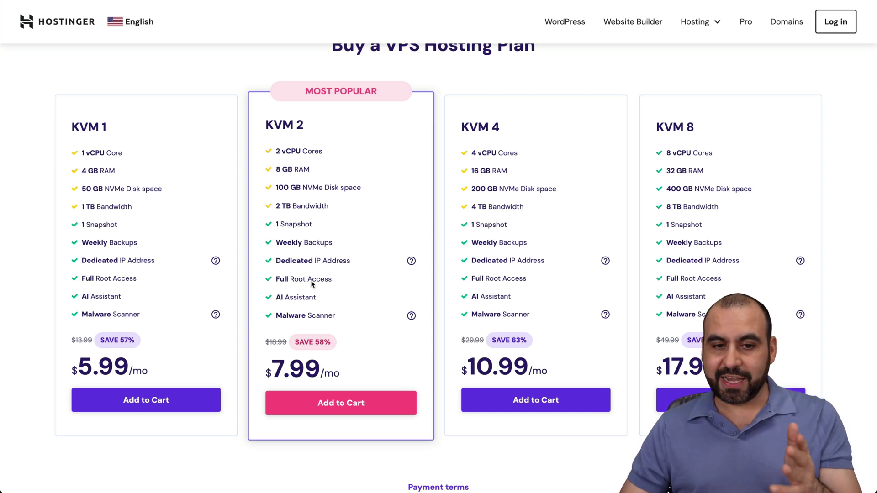
click(332, 402)
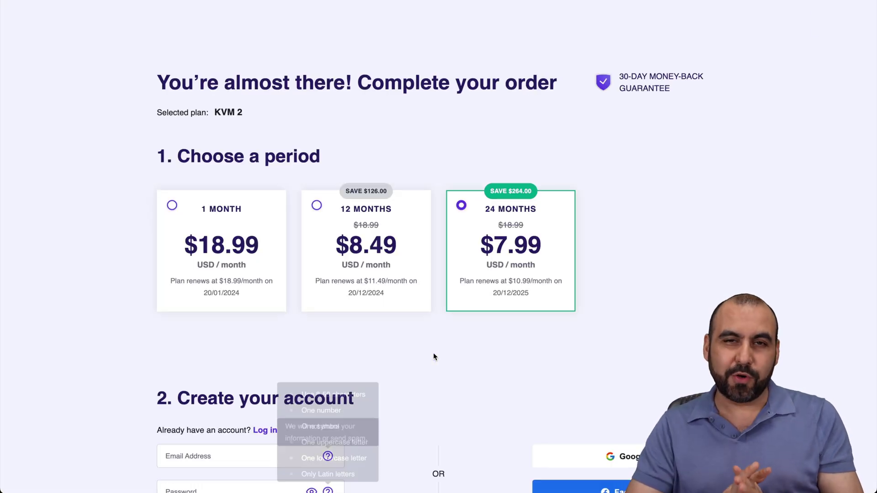
- Dismiss the Honey popup and apply coupon code SAASMASTER to the KVM 2 order
click(841, 97)
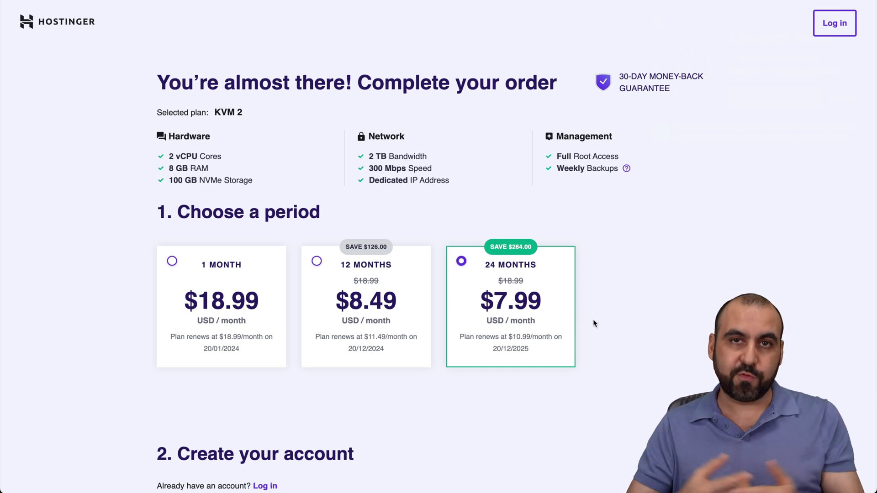
scroll(593, 320, down, 7)
scroll(592, 319, down, 7)
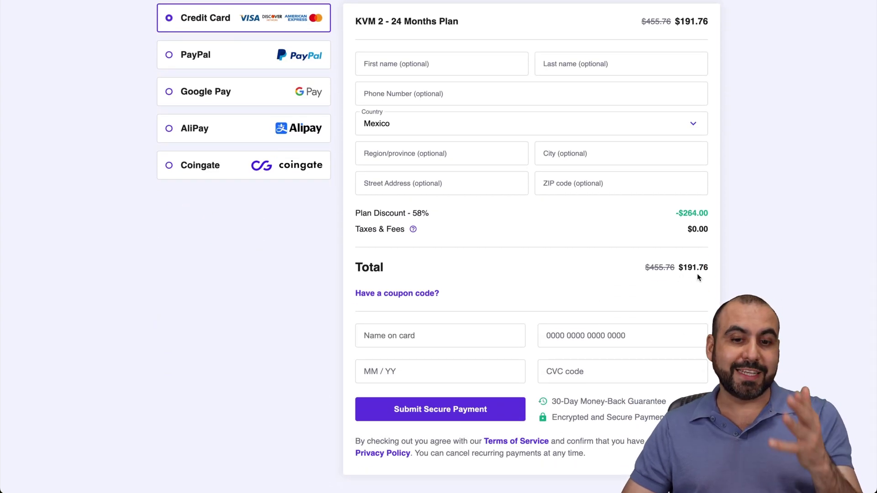
click(407, 295)
click(408, 323)
text(SAASMAST)
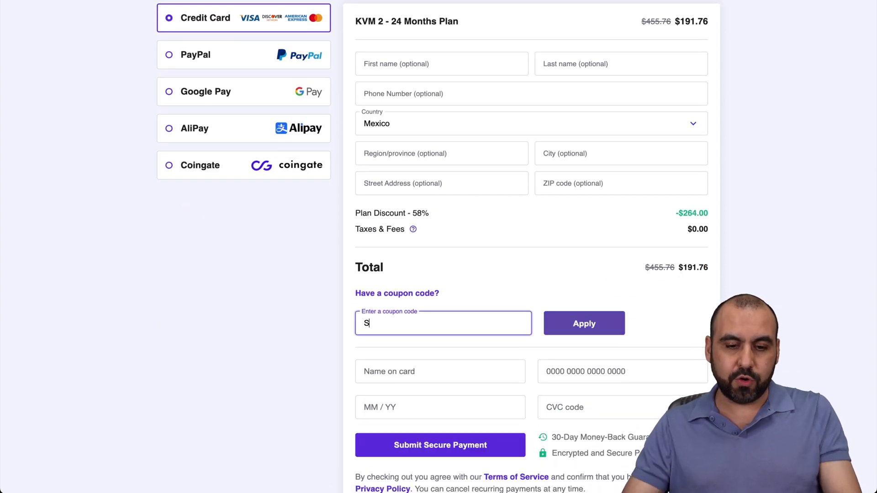
text(ER)
click(579, 323)
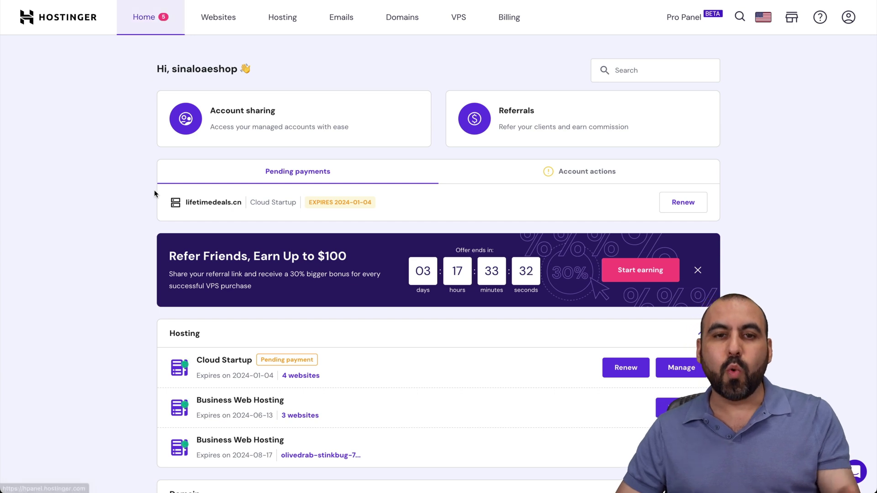
- Open srv391893.hstgr.cloud's management page and view its SSH access details
scroll(154, 190, down, 6)
scroll(154, 190, down, 5)
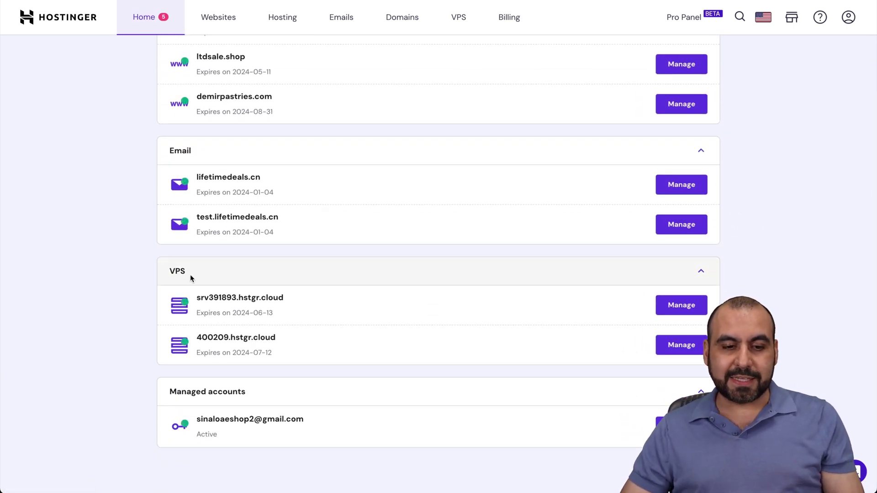
click(672, 309)
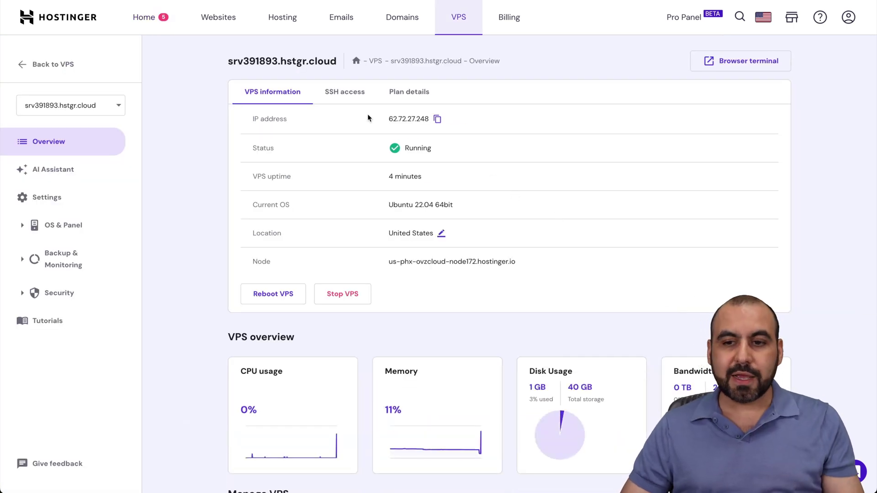
click(339, 93)
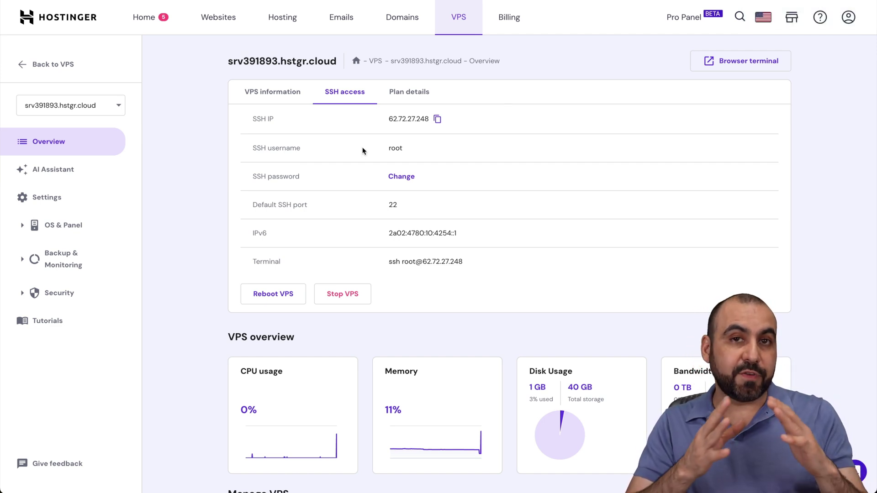
click(63, 225)
- Choose Plain OS with the Ubuntu 22.04 64bit template, then return to the VPS overview
click(69, 251)
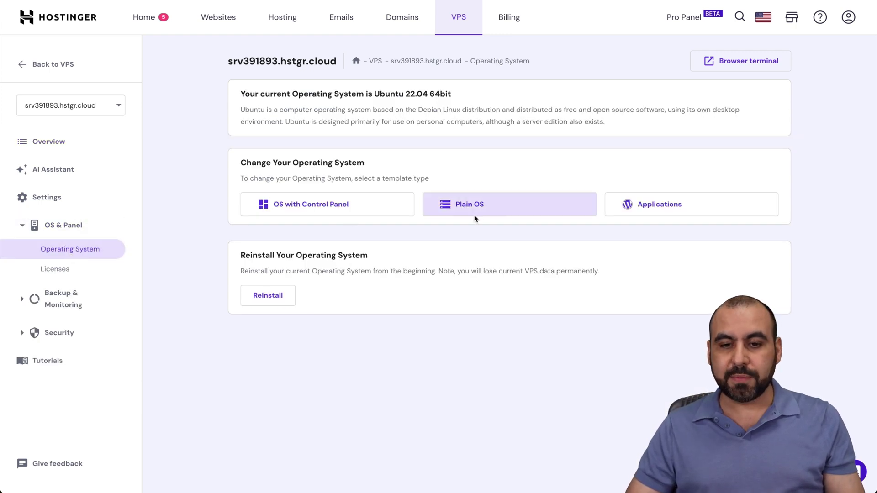
click(499, 212)
click(399, 245)
text(ubun)
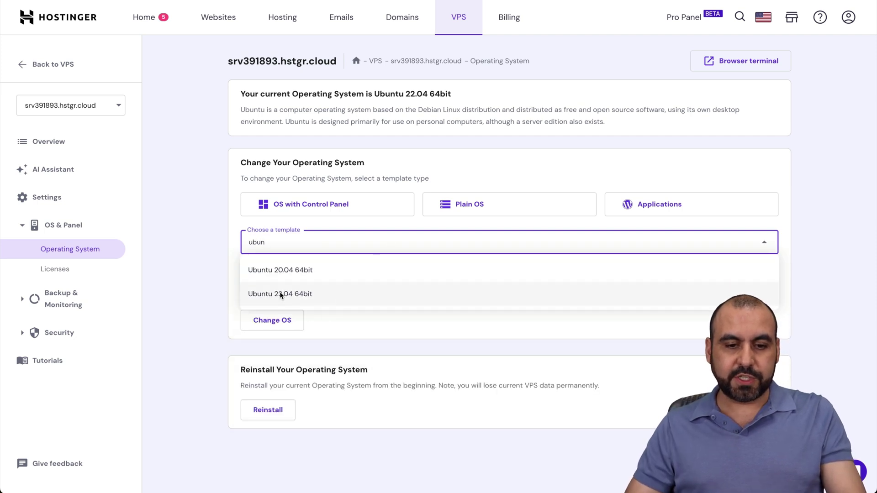
click(280, 293)
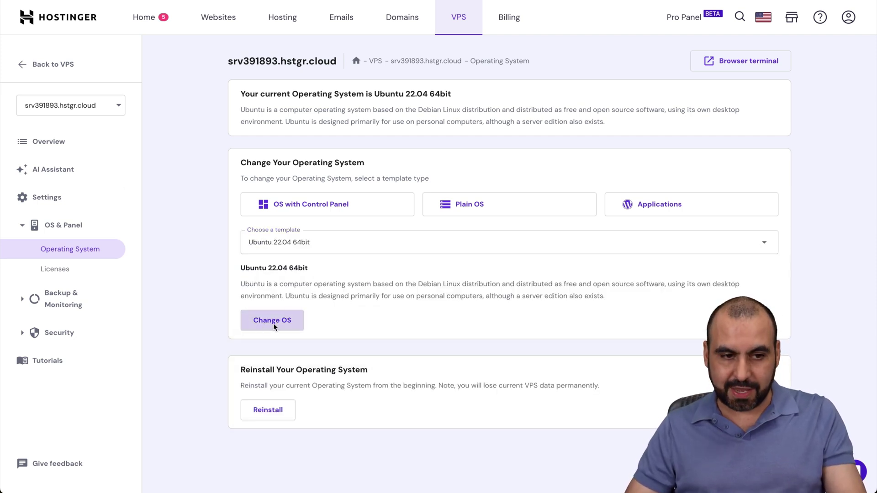
click(79, 152)
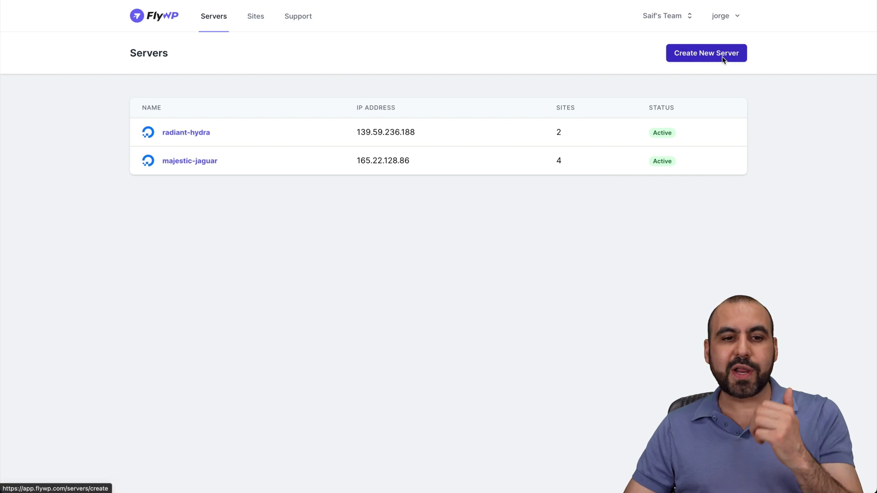
- Create FlyWP custom server resplendent-dragon at IP 62.72.27.248, port 22, Ubuntu 22.04
click(723, 58)
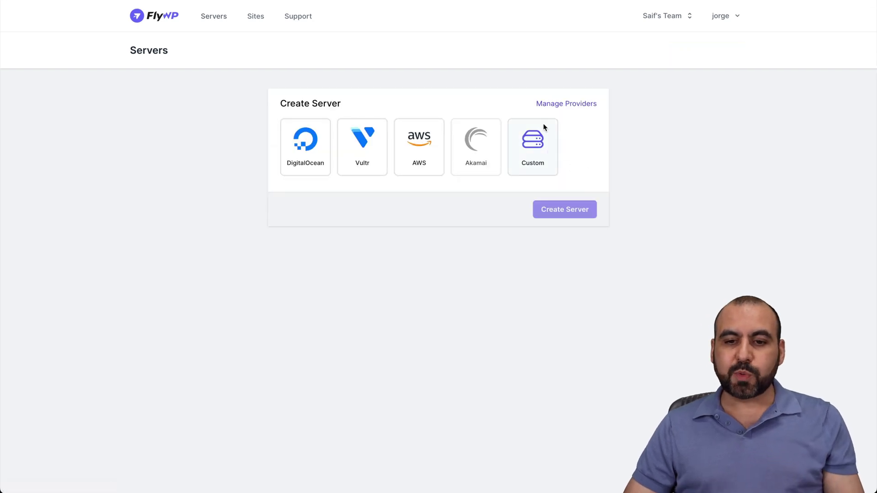
click(541, 144)
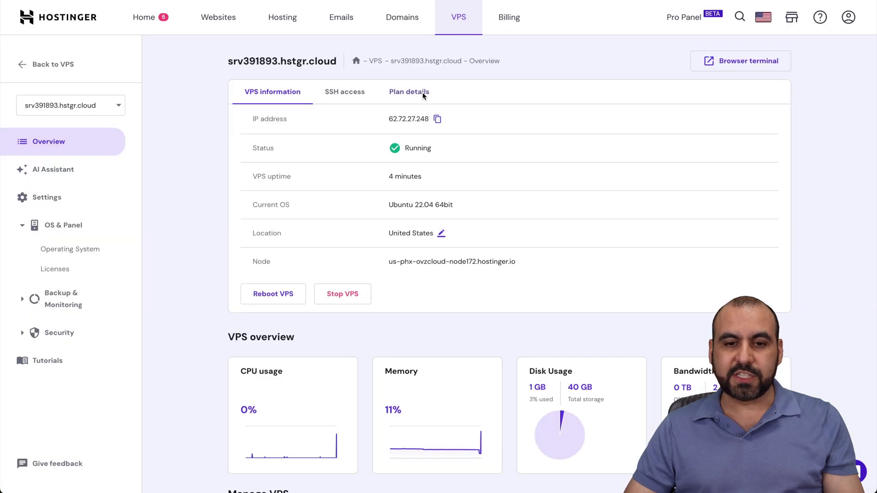
click(437, 119)
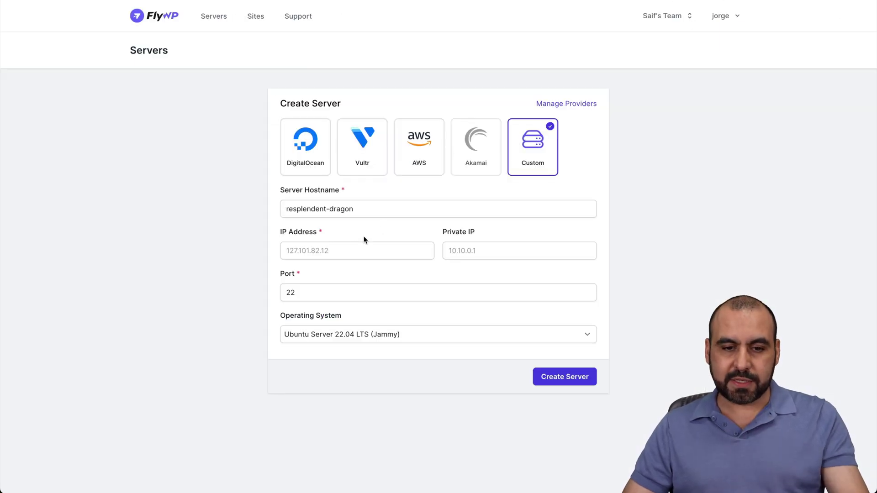
click(353, 245)
key(ctrl+v)
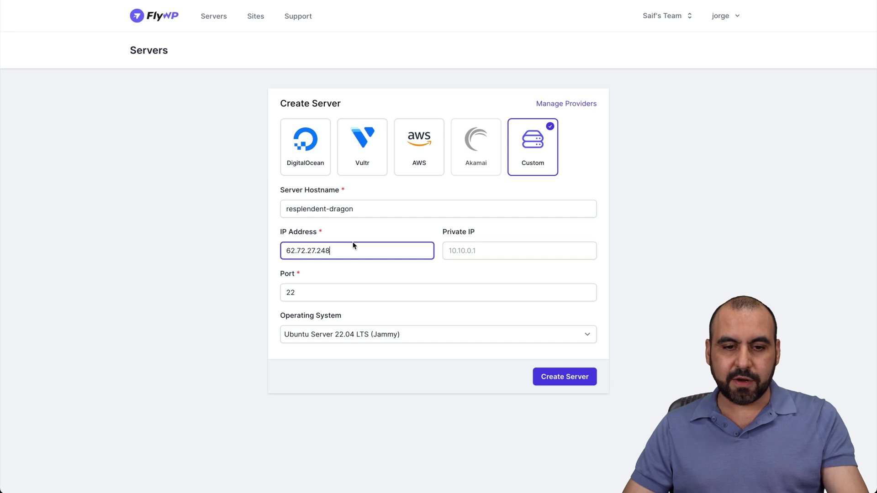
drag(287, 211, 370, 211)
click(228, 216)
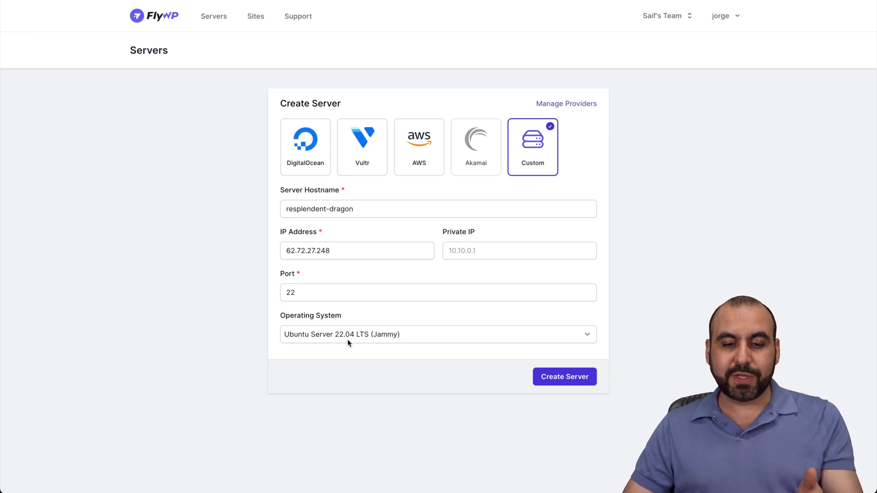
click(567, 374)
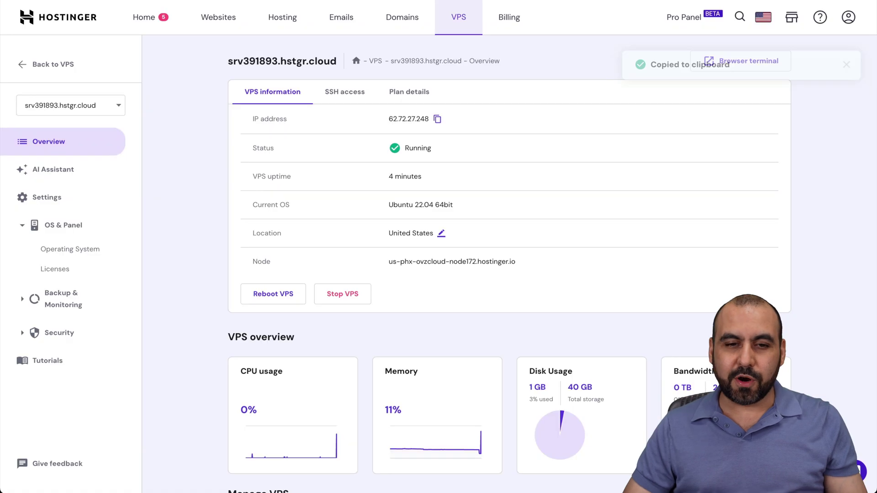
- Show the VPS SSH details (root, port 22) and launch the browser terminal
click(349, 94)
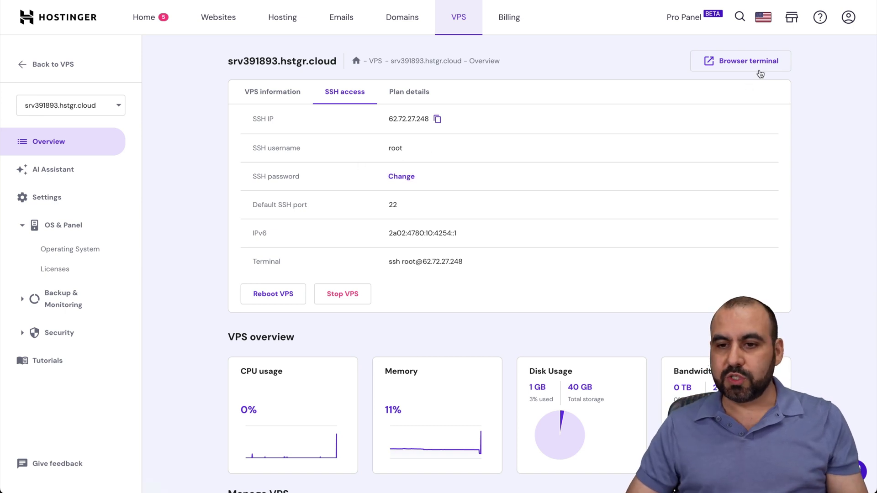
click(725, 64)
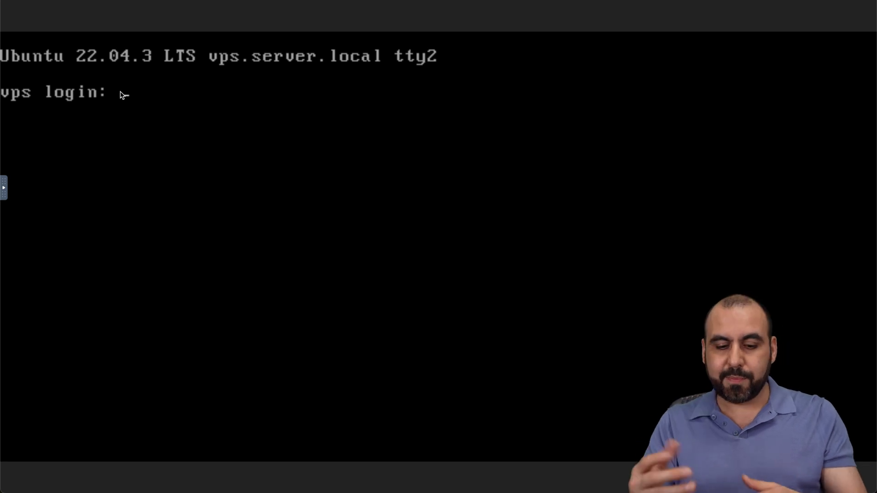
- Log in to the VPS terminal as root with the root password
text(root)
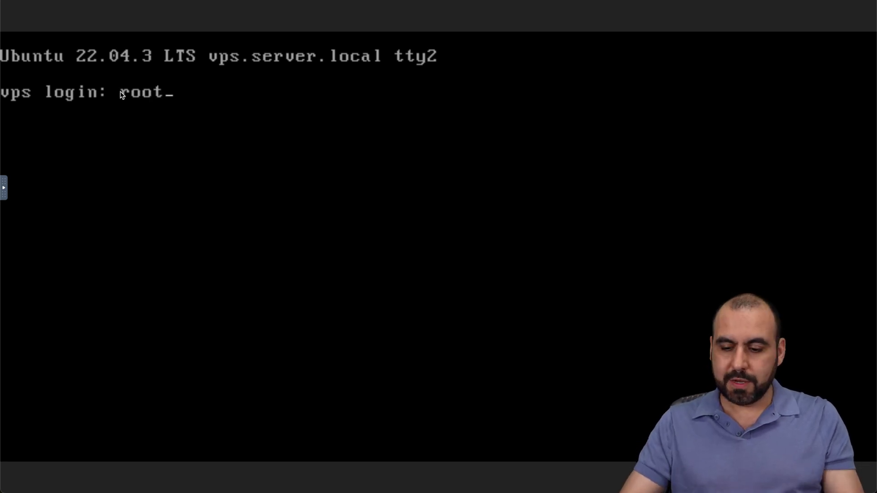
key(Return)
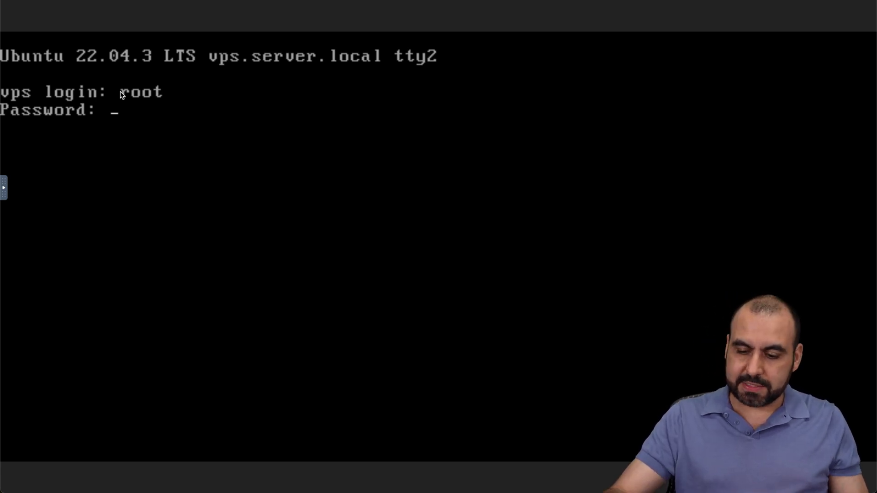
key(Return)
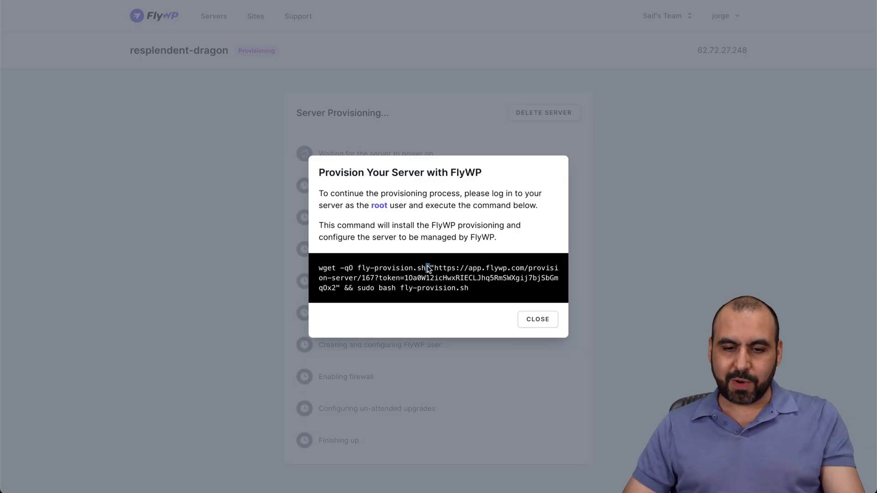
- Copy FlyWP's wget provisioning command and run it in the VPS console via the noVNC clipboard
triple_click(429, 269)
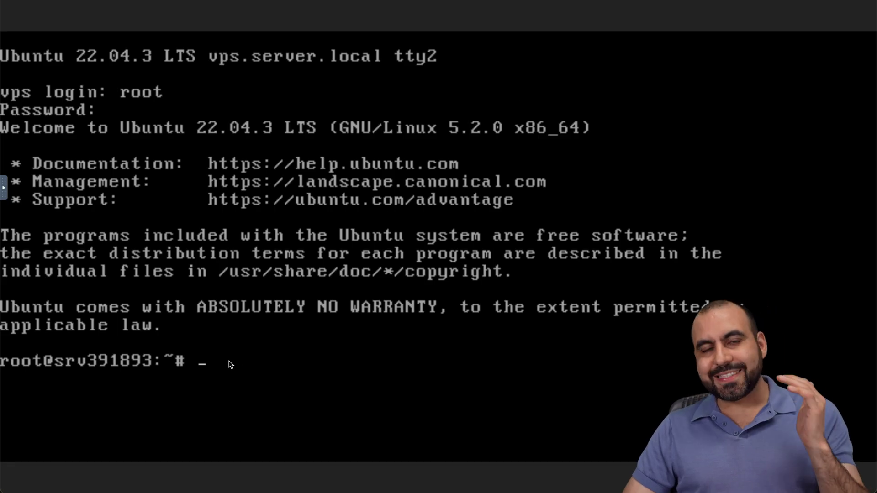
click(4, 190)
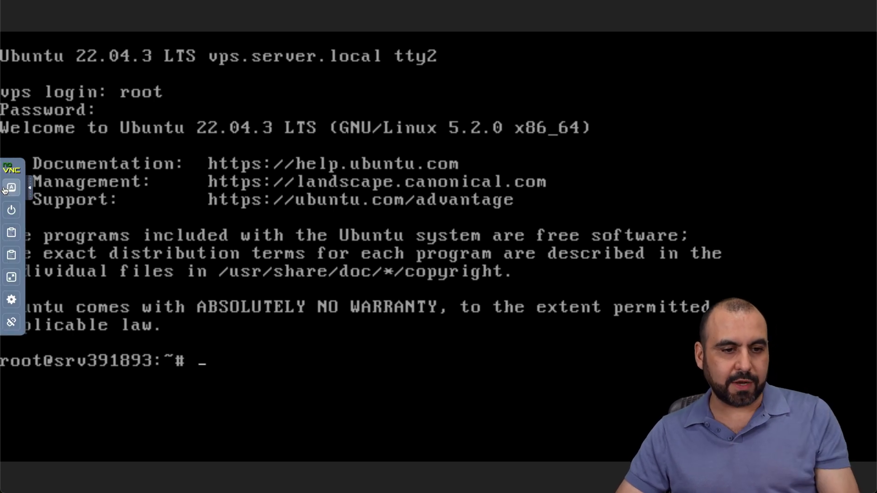
click(17, 255)
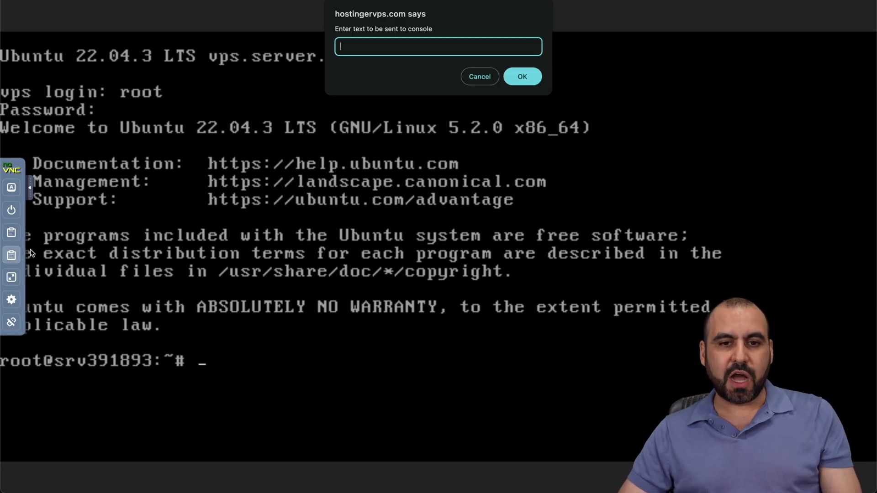
key(ctrl+v)
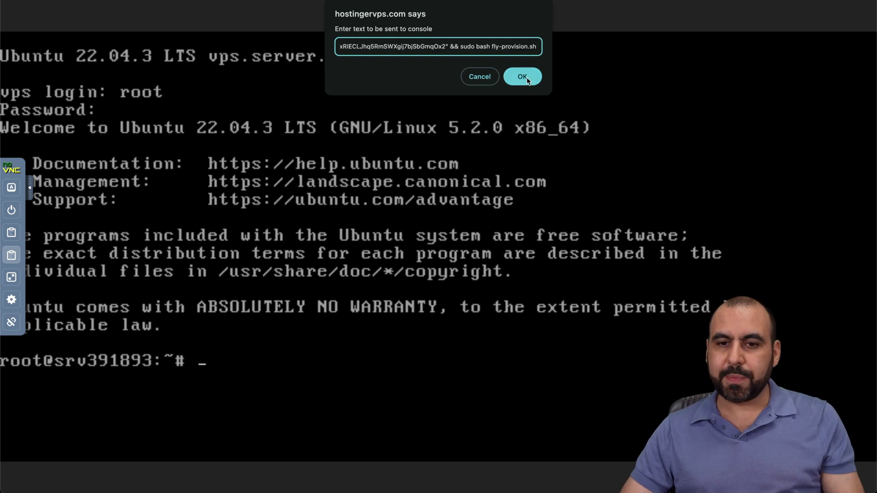
click(522, 76)
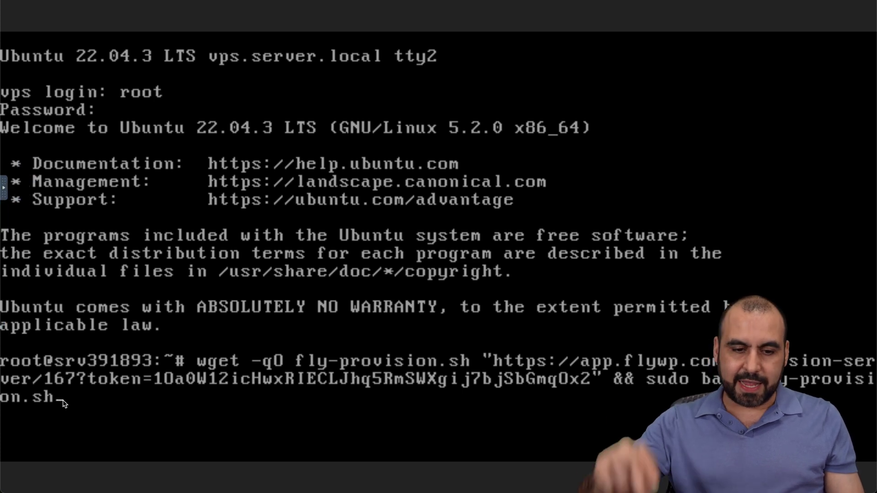
key(Return)
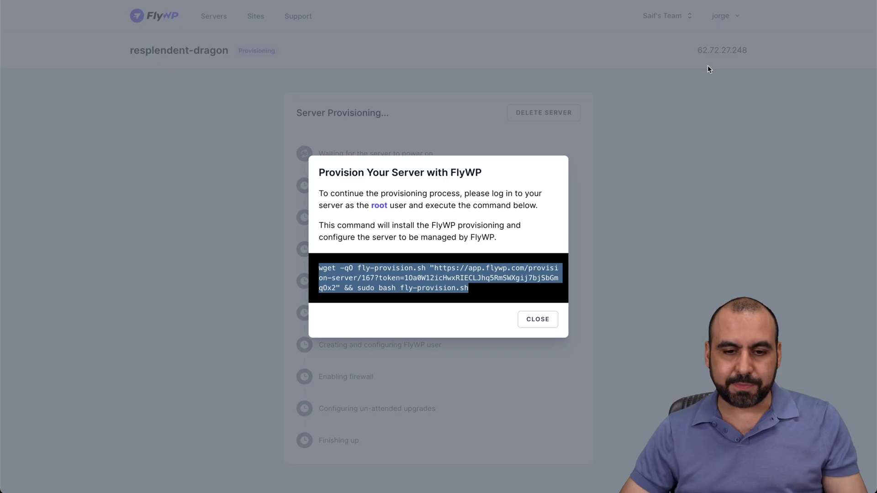
- Close the Provision Your Server dialog to watch resplendent-dragon's provisioning checklist
click(530, 319)
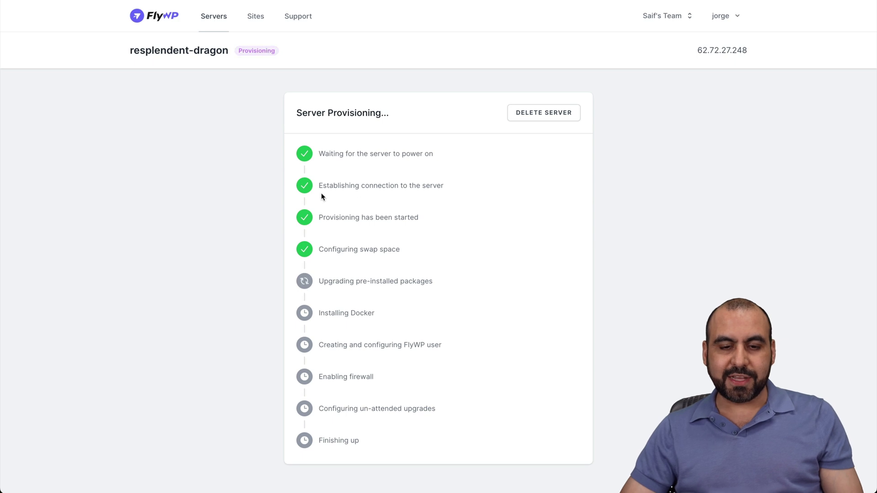